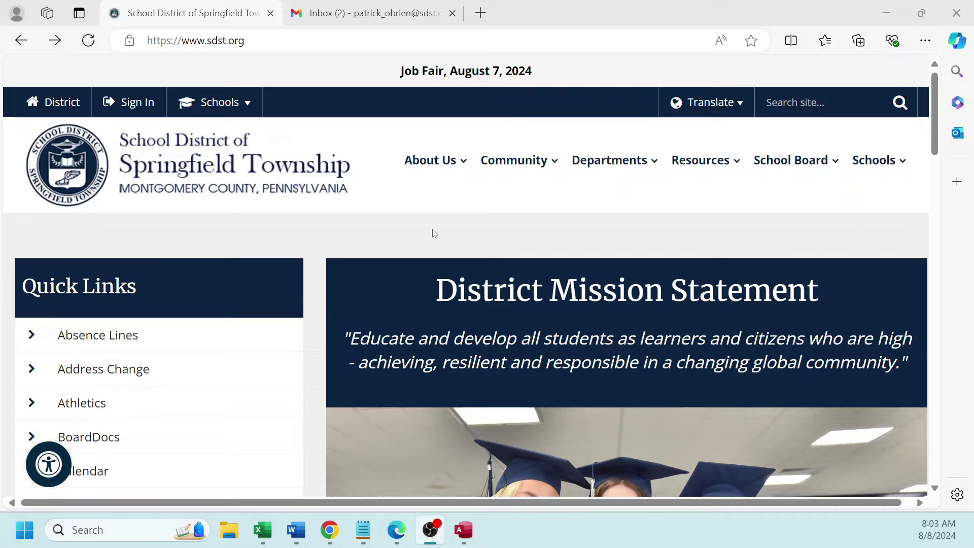
Step: Load the district homepage at sdst.org
left_click(240, 45)
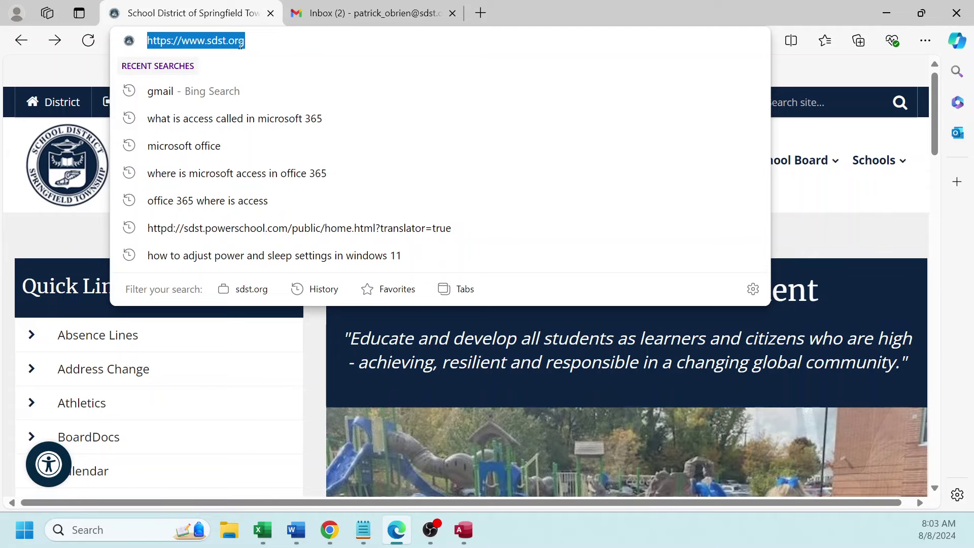
type("sds")
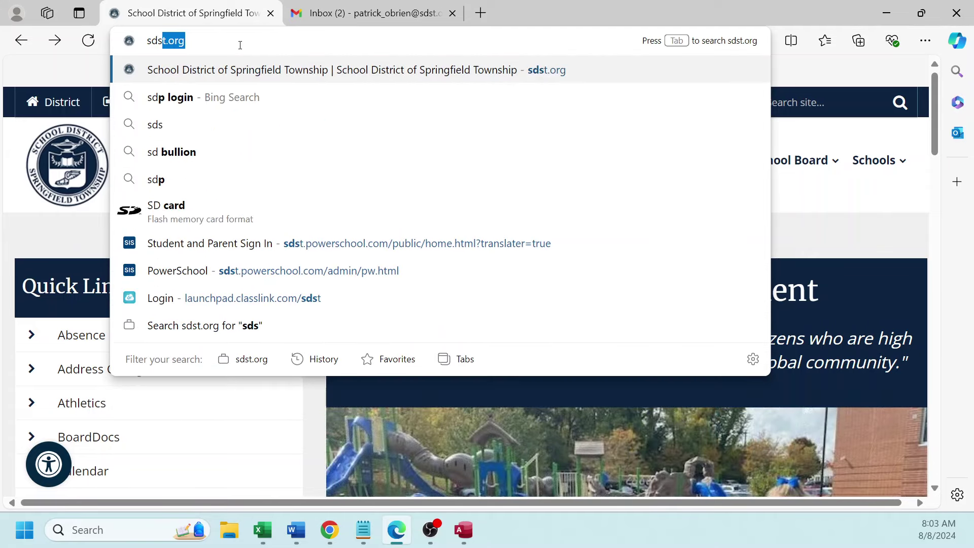
type("t.org")
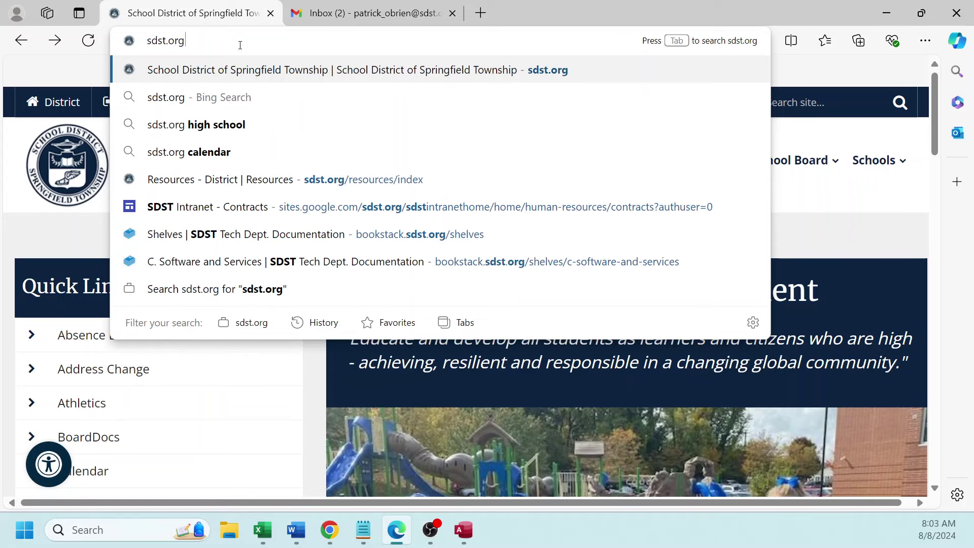
key("Return")
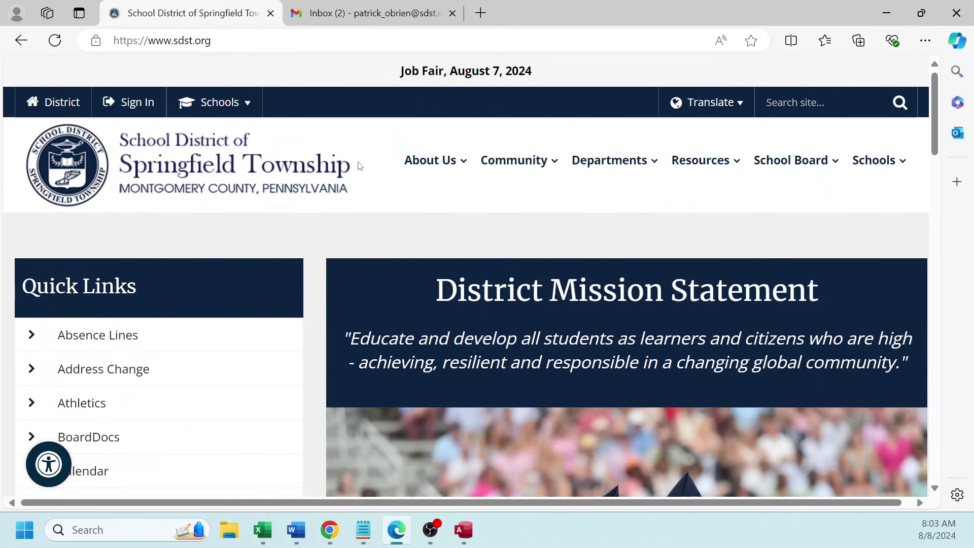
Step: Go to Resources > Parents and scroll down toward the P links
mouse_move(711, 179)
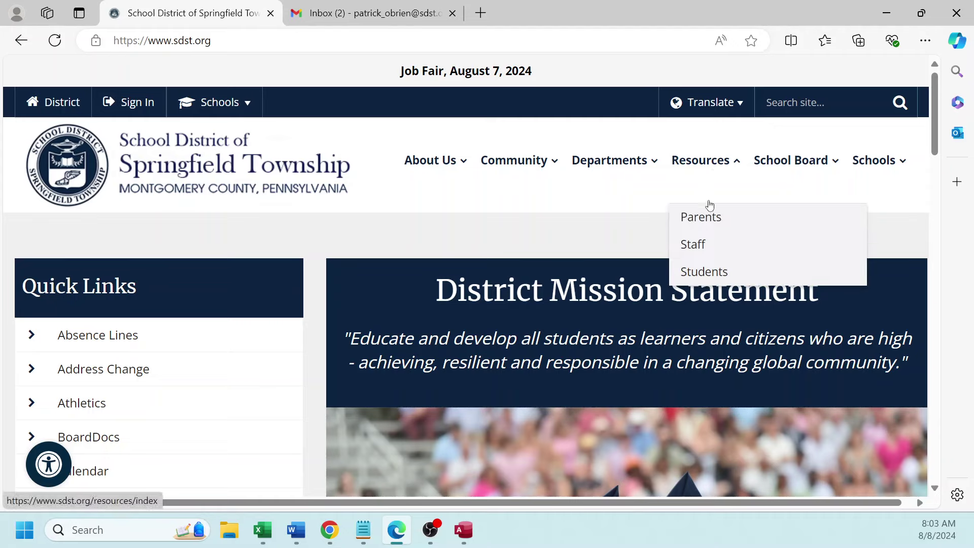
left_click(689, 216)
mouse_move(607, 211)
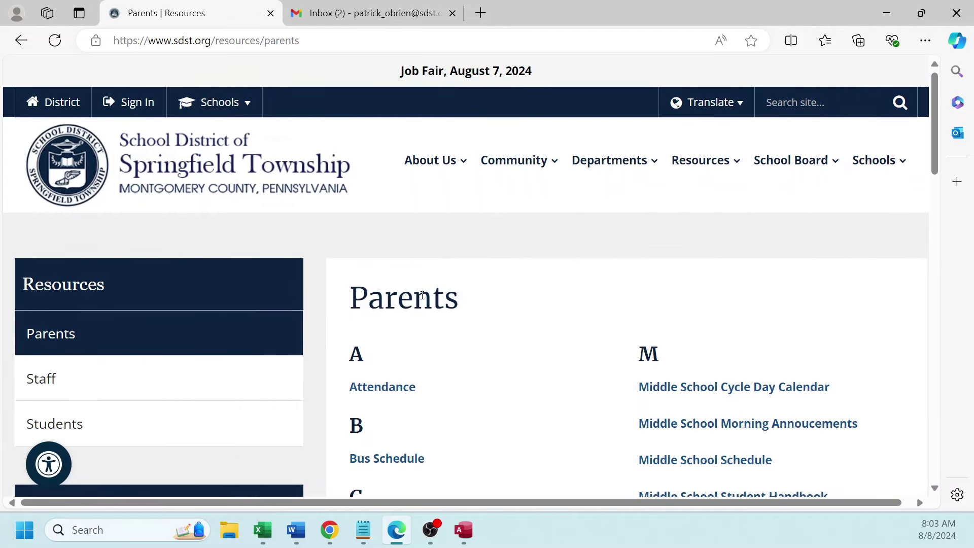
scroll(520, 315, "down", 6)
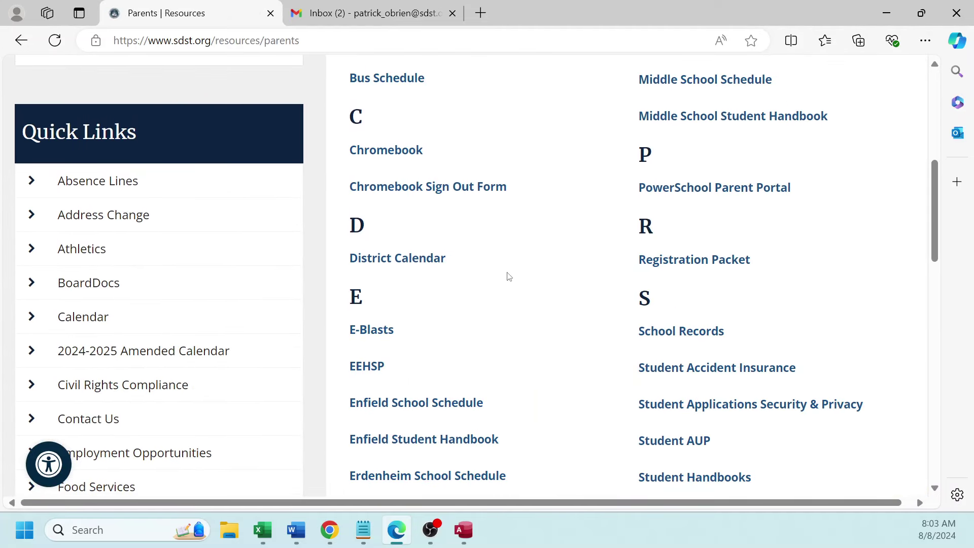
Step: Follow the PowerSchool Parent Portal link and start a new account from the Create Account tab
left_click(709, 189)
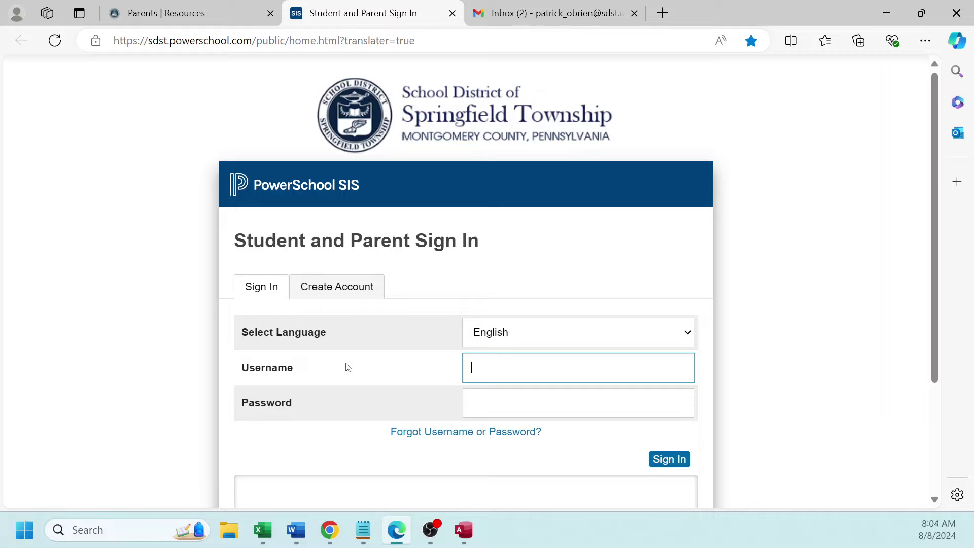
left_click(351, 286)
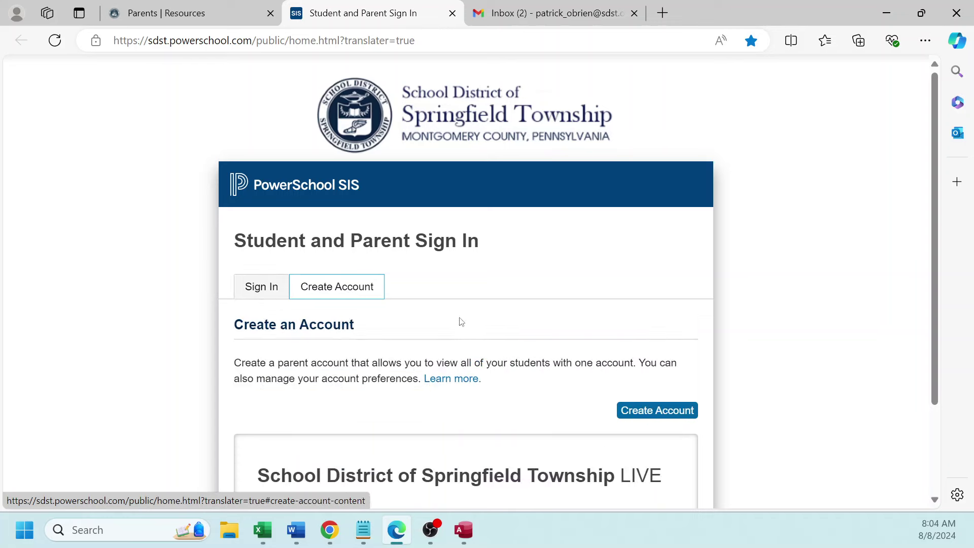
left_click(657, 410)
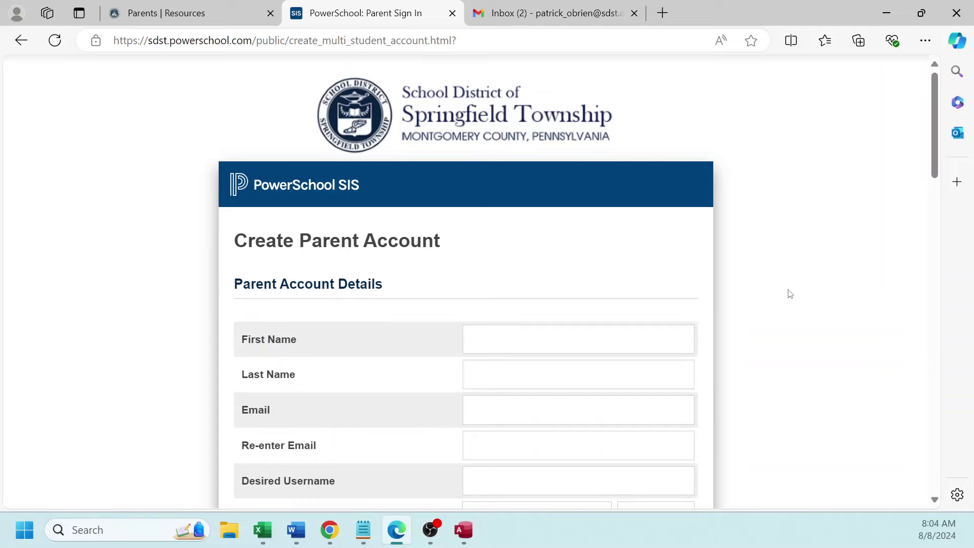
scroll(790, 294, "down", 1)
Step: Enter the parent's first name and accept the suggested last name
left_click(572, 263)
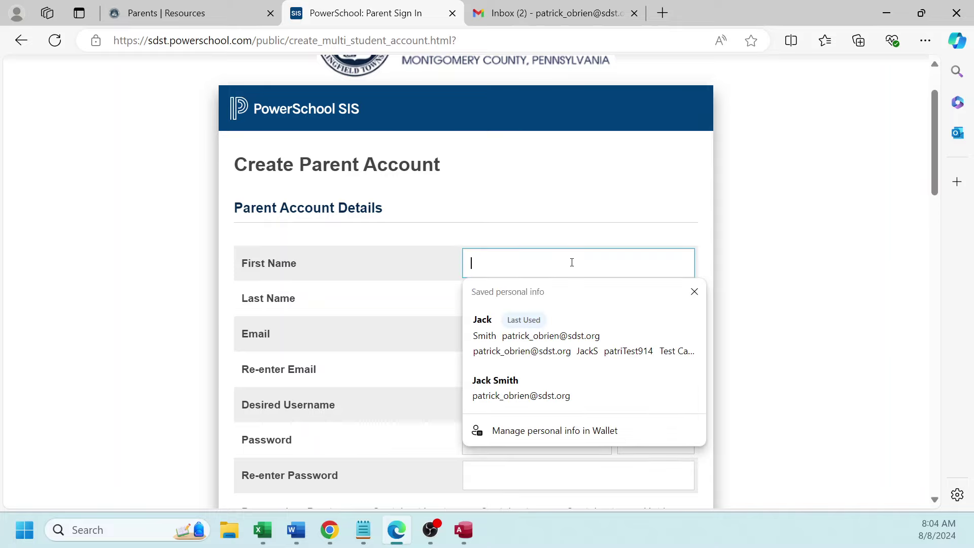
type("Jack")
key("Tab")
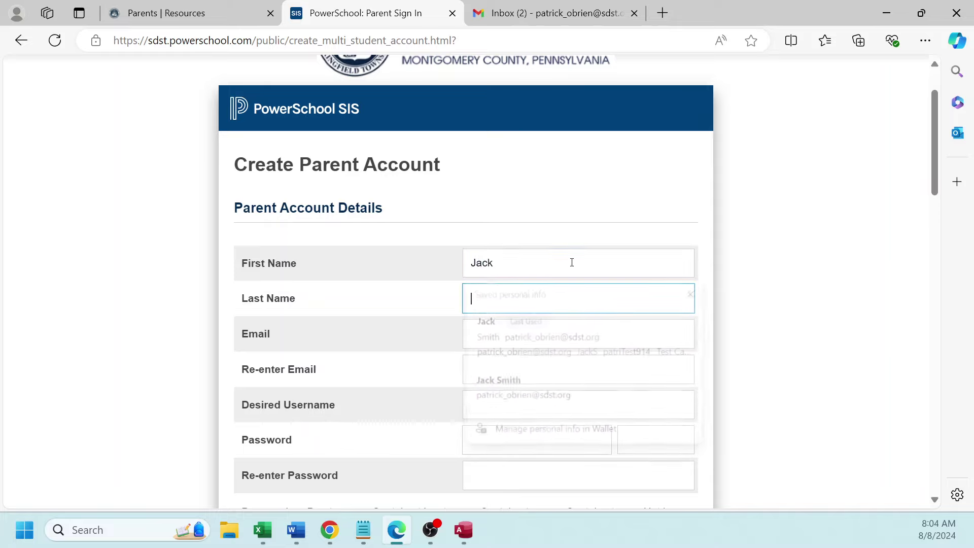
type("S")
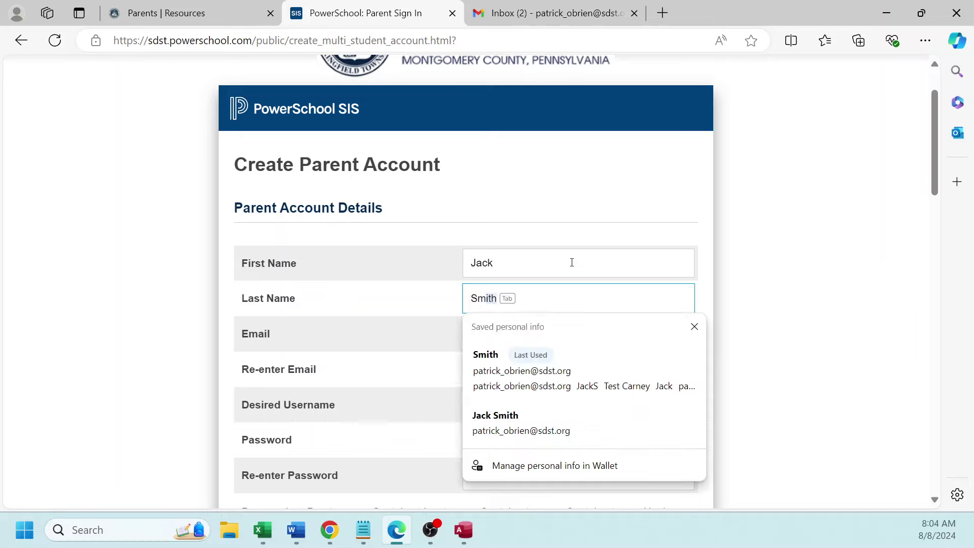
key("Tab")
Step: Fill the e-mail fields from the saved browser autofill and keep the suggested username
left_click(436, 334)
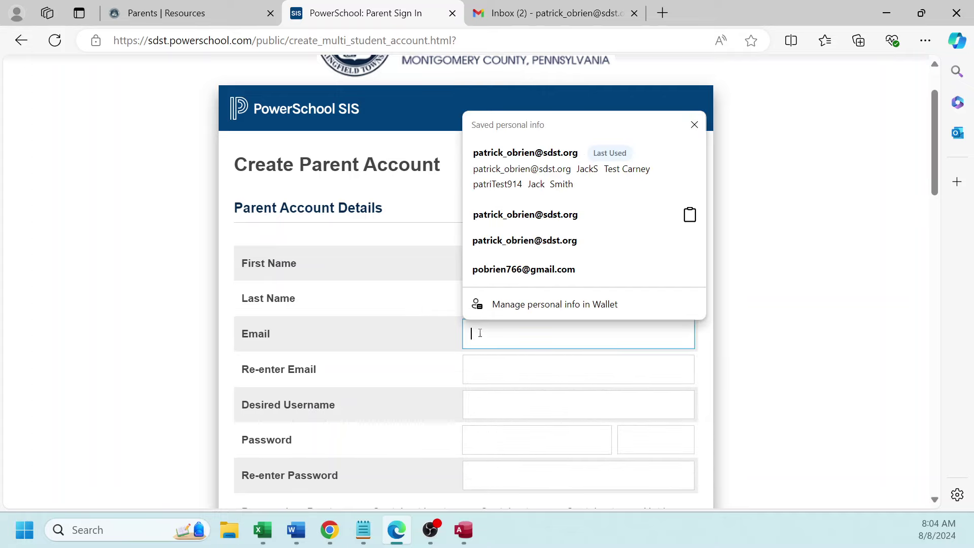
left_click(525, 162)
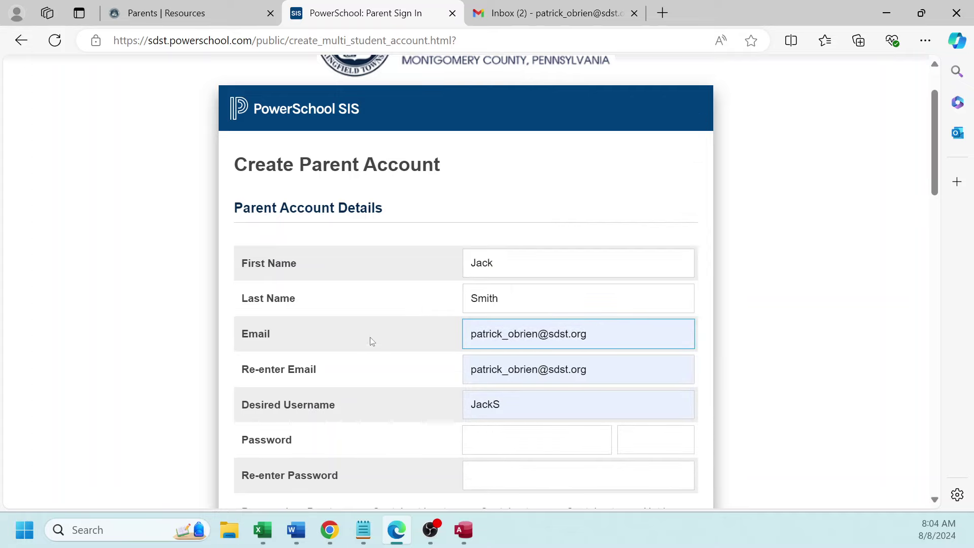
scroll(426, 401, "down", 1)
scroll(425, 370, "down", 4)
scroll(432, 278, "up", 5)
left_click_drag(539, 335, 454, 338)
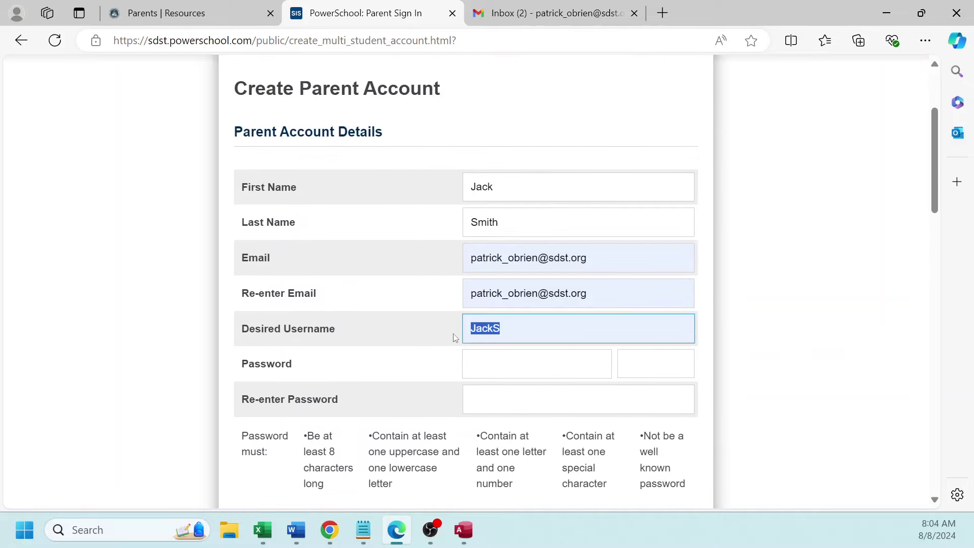
left_click(522, 334)
Step: Enter the account password and re-type it in the confirmation field
left_click(513, 364)
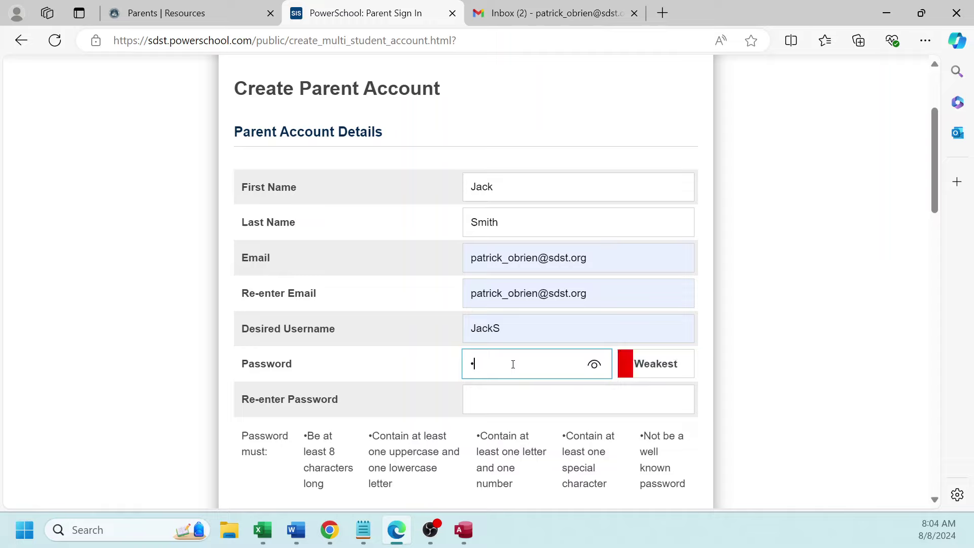
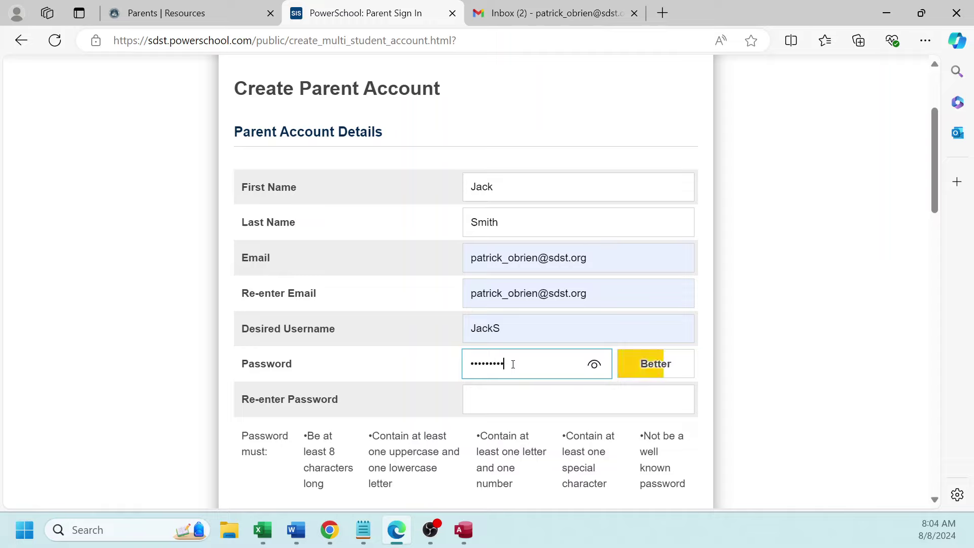
key("Tab")
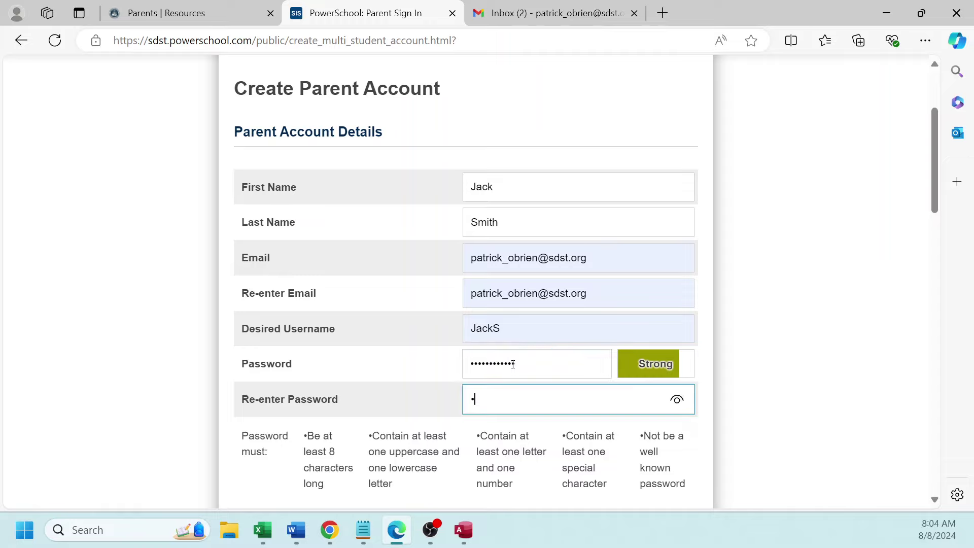
left_click(777, 350)
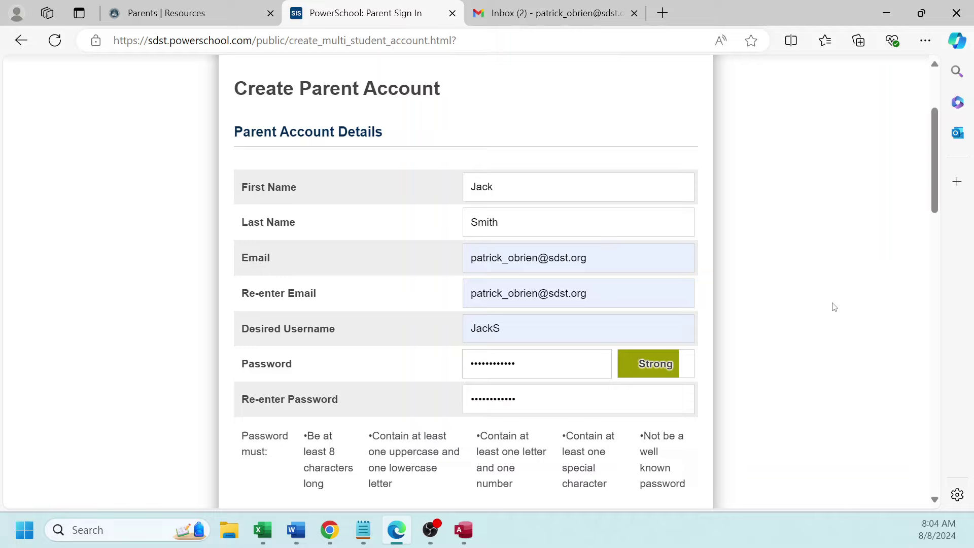
Step: Check the first student's name and Access ID in the Link Students section
scroll(816, 259, "down", 1)
scroll(814, 258, "down", 6)
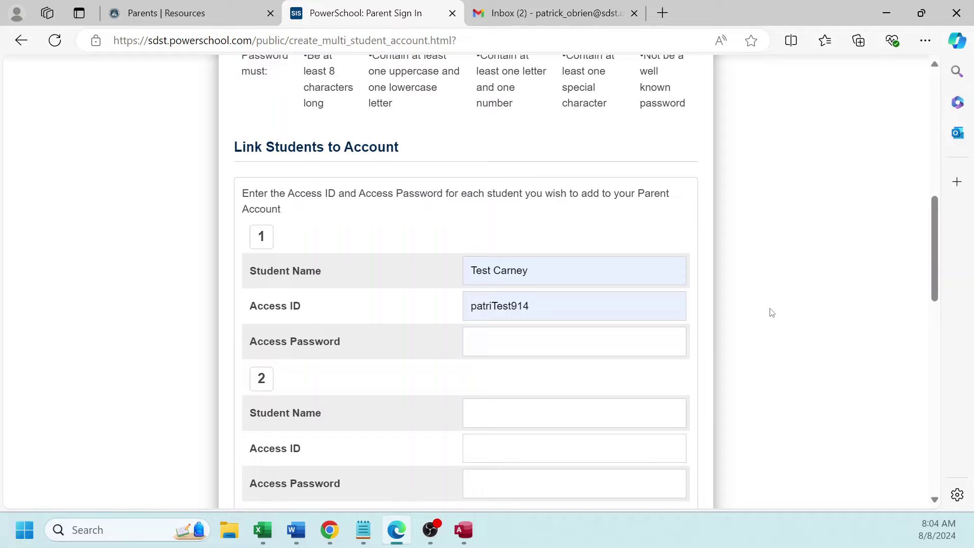
scroll(792, 280, "down", 3)
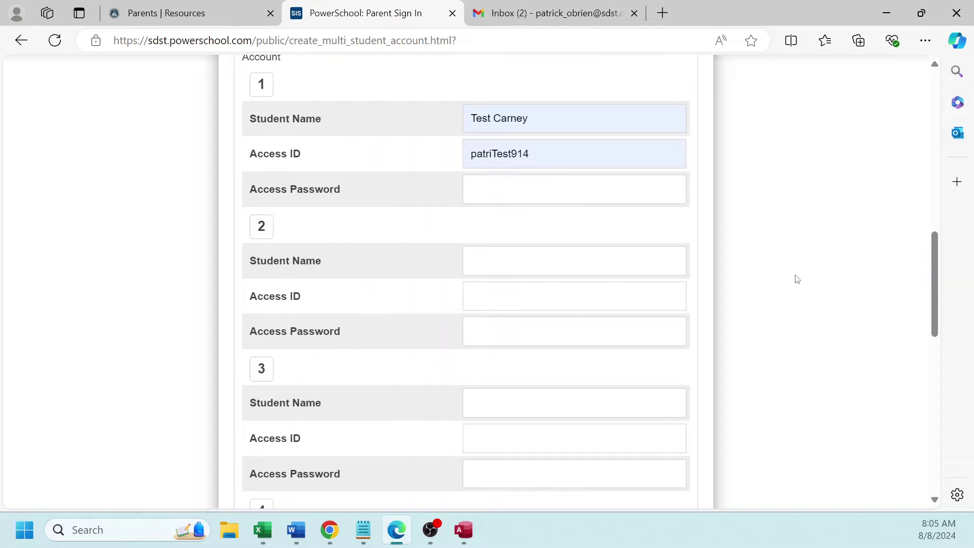
scroll(796, 279, "up", 3)
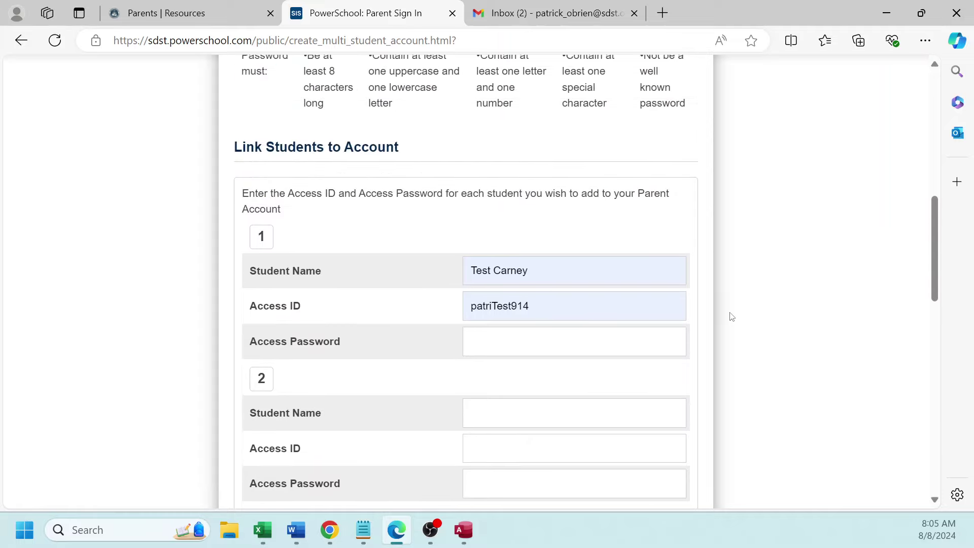
left_click(589, 264)
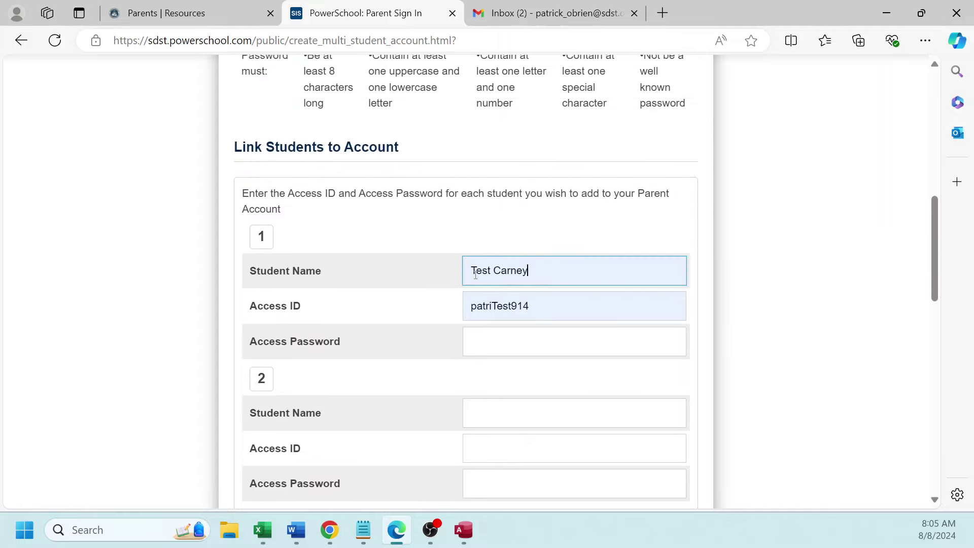
left_click_drag(556, 273, 461, 278)
left_click(566, 278)
left_click_drag(574, 311, 446, 311)
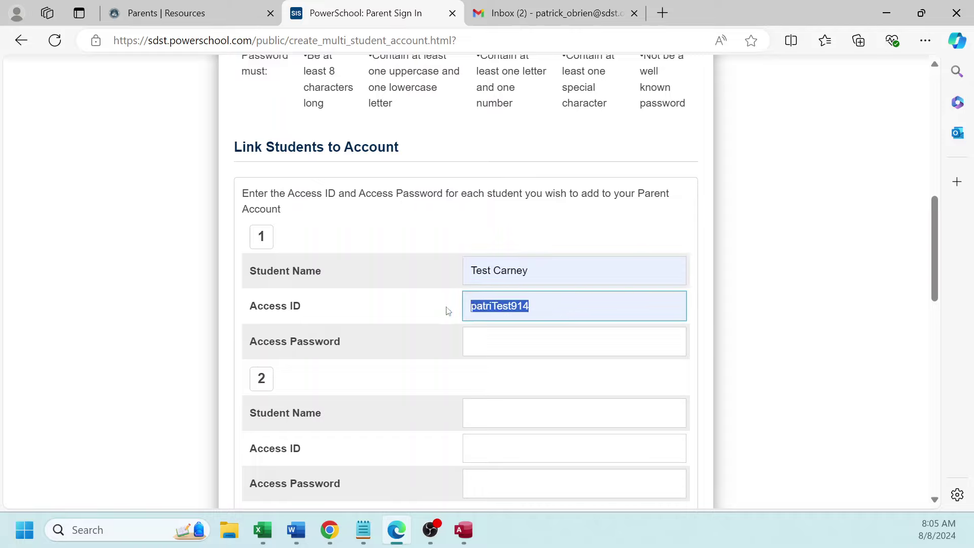
Step: Paste the first student's access password copied from Notepad into its field
left_click(551, 336)
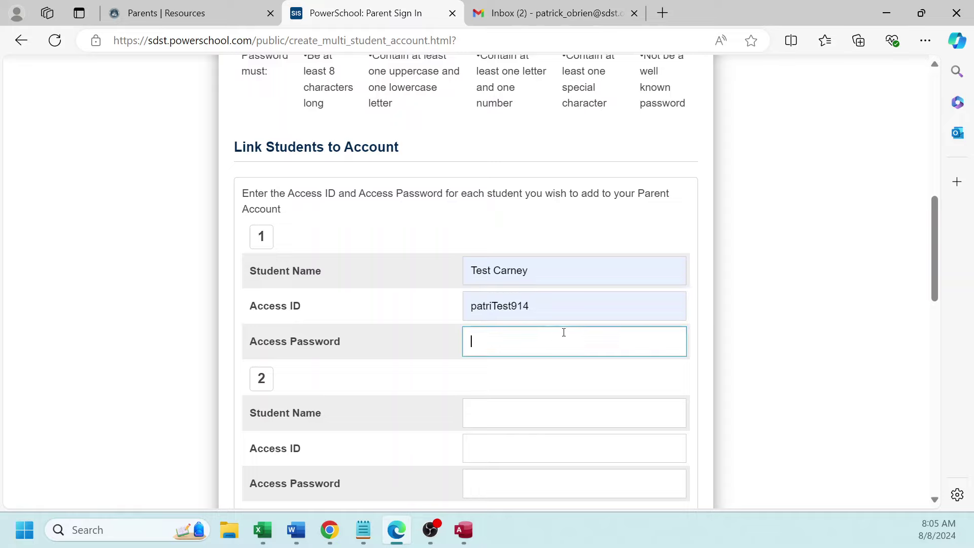
key("alt+Tab")
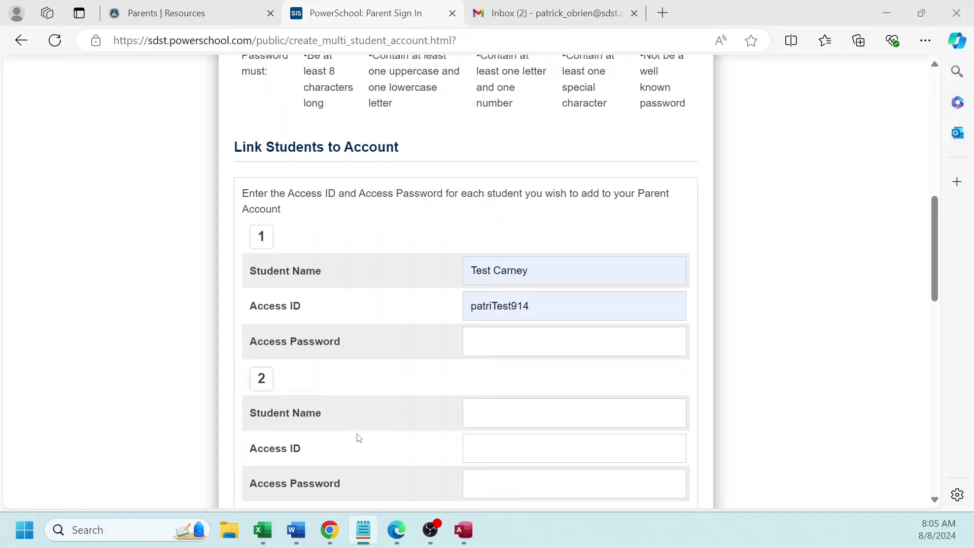
left_click(489, 343)
right_click(492, 349)
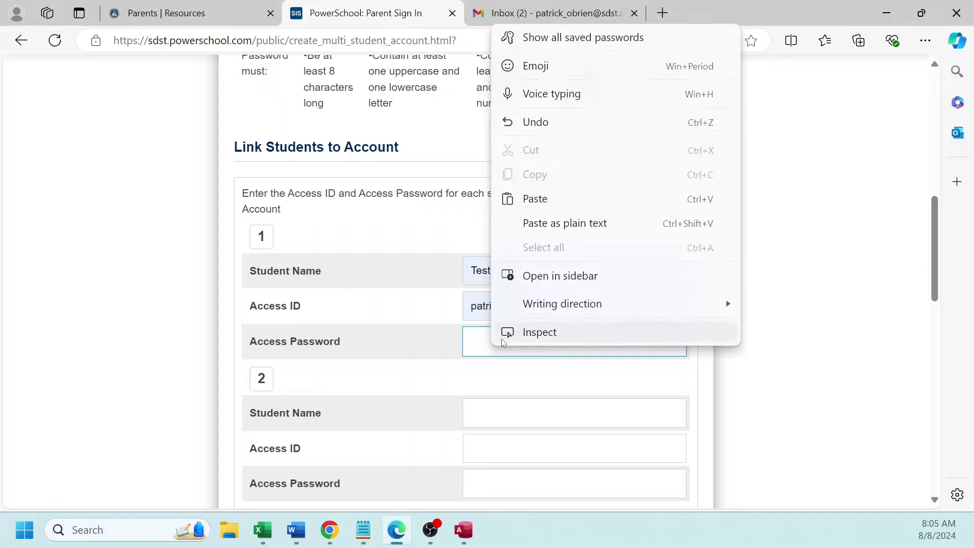
left_click(544, 202)
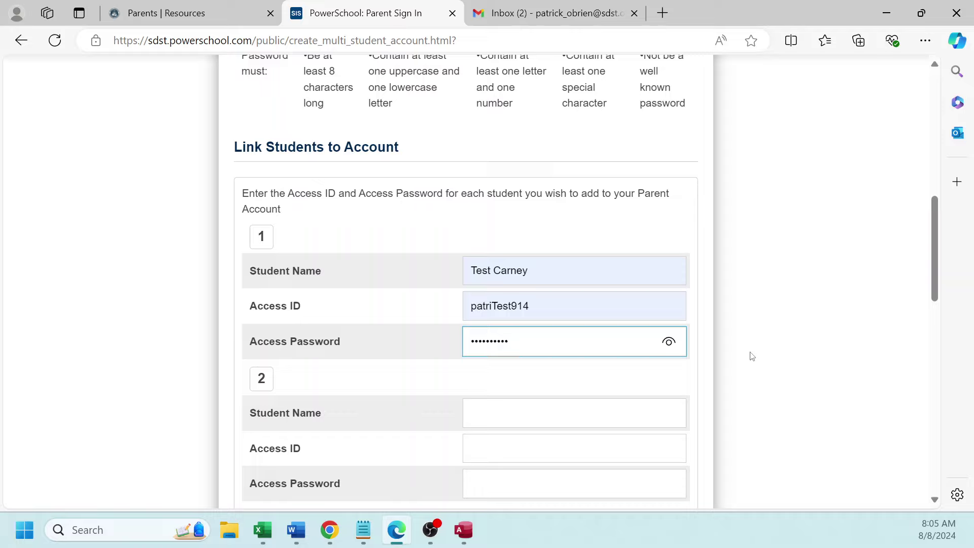
left_click(818, 354)
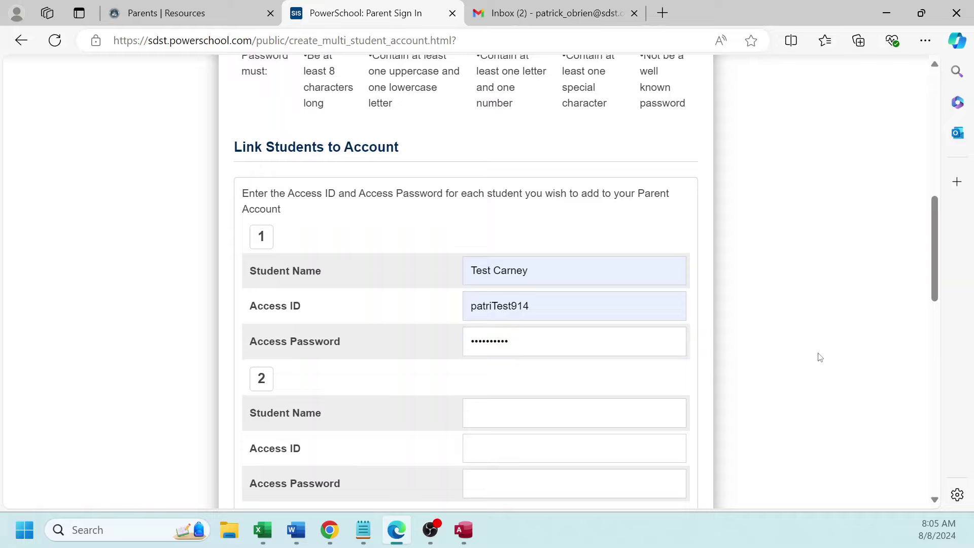
Step: Review the second student's empty fields and scroll back to the top of the form
scroll(822, 334, "down", 1)
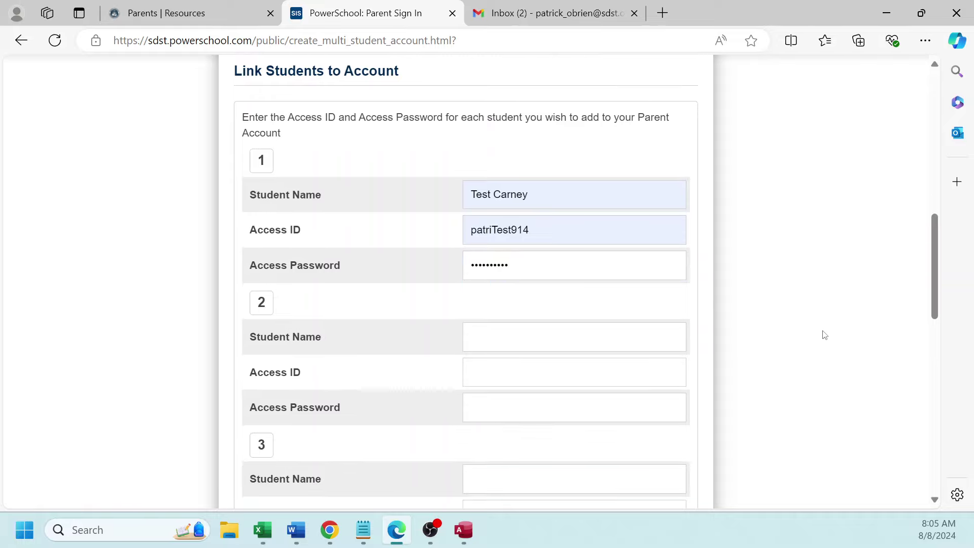
left_click(524, 341)
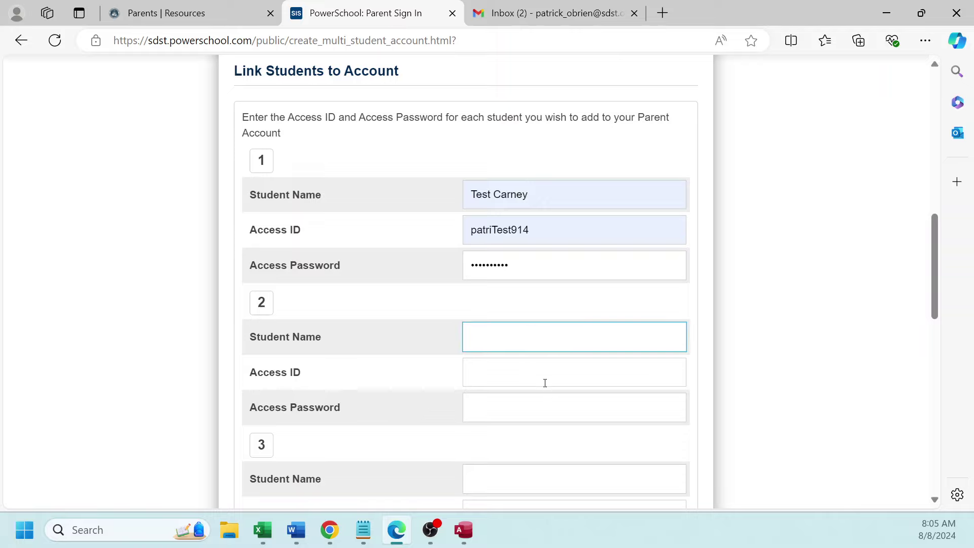
left_click(498, 377)
left_click(499, 405)
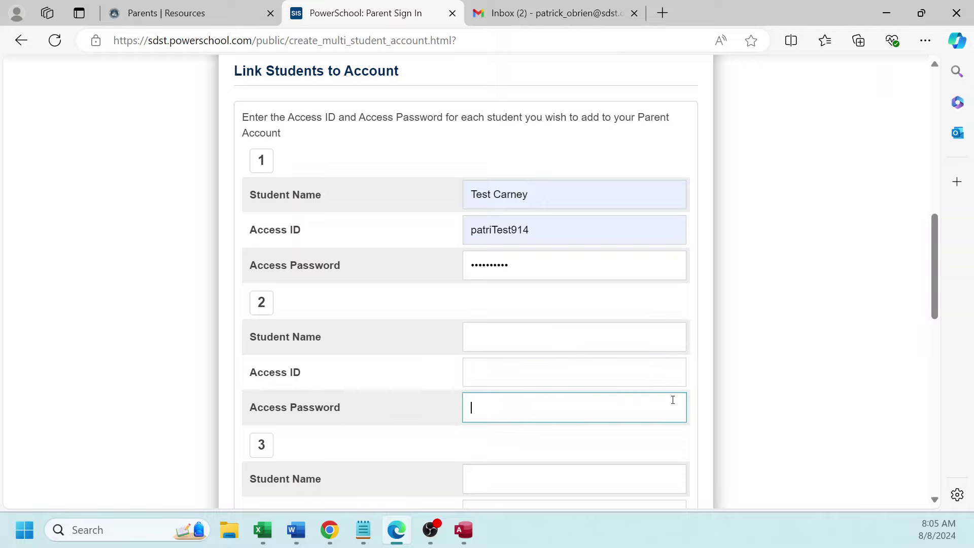
scroll(768, 337, "down", 3)
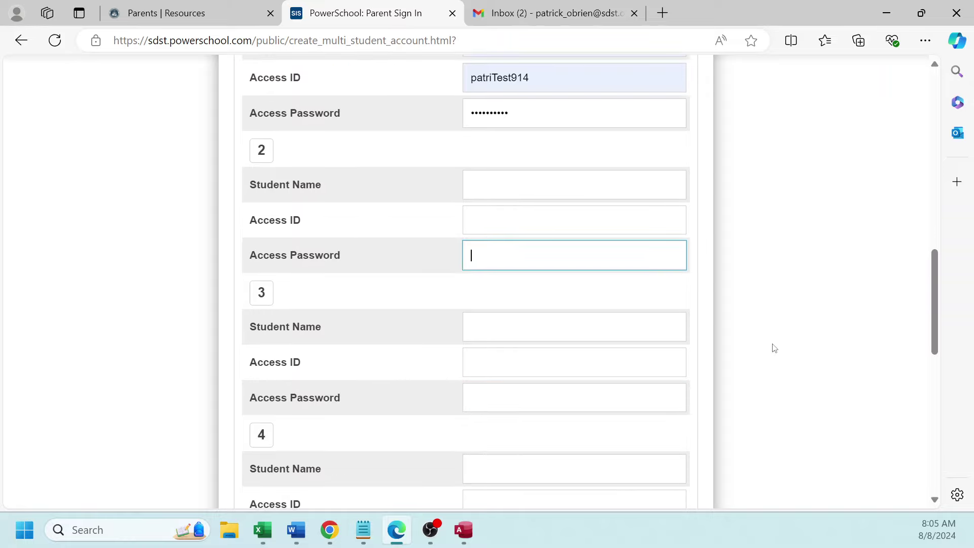
scroll(756, 323, "down", 5)
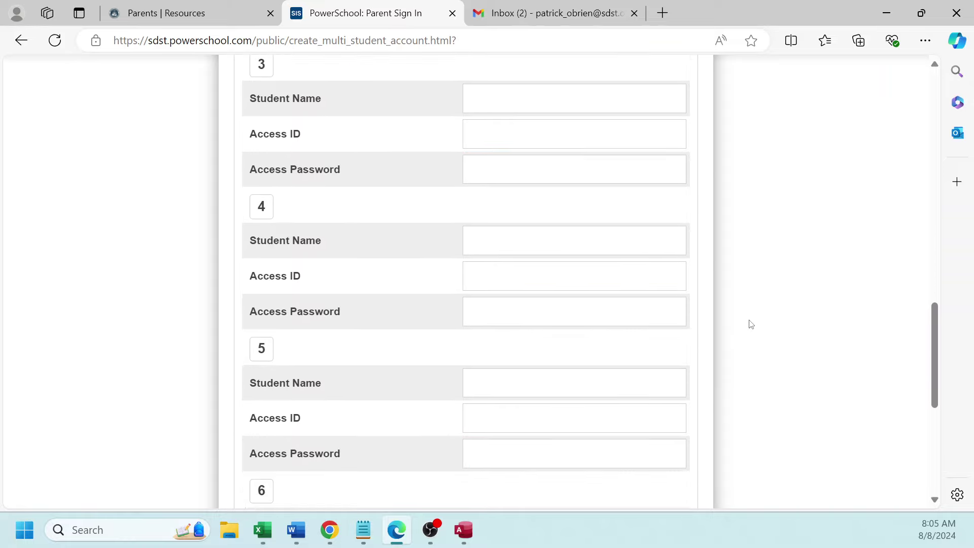
scroll(761, 320, "down", 5)
scroll(769, 318, "down", 2)
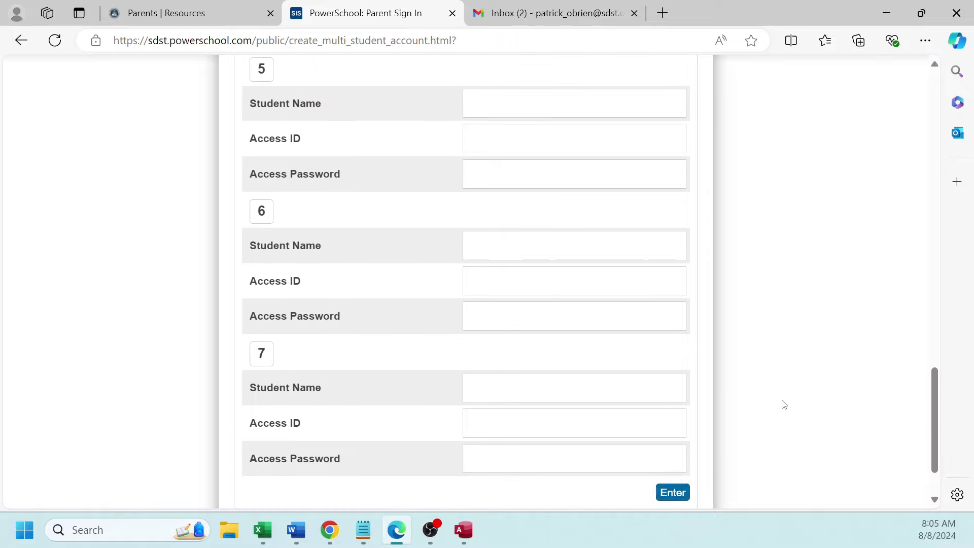
scroll(783, 404, "up", 20)
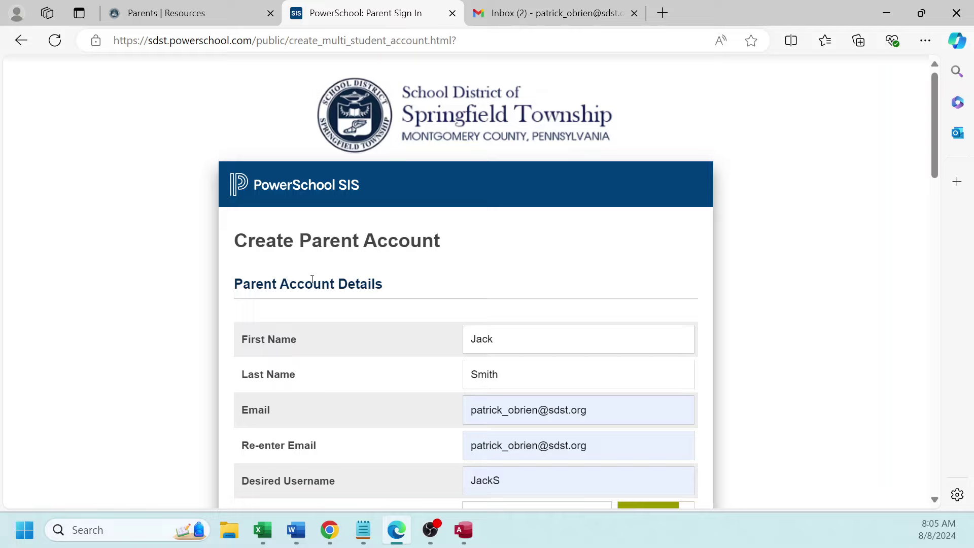
Step: Open the PowerSchool Account Email Verification message in Gmail and follow its verification link
left_click(540, 15)
left_click(523, 185)
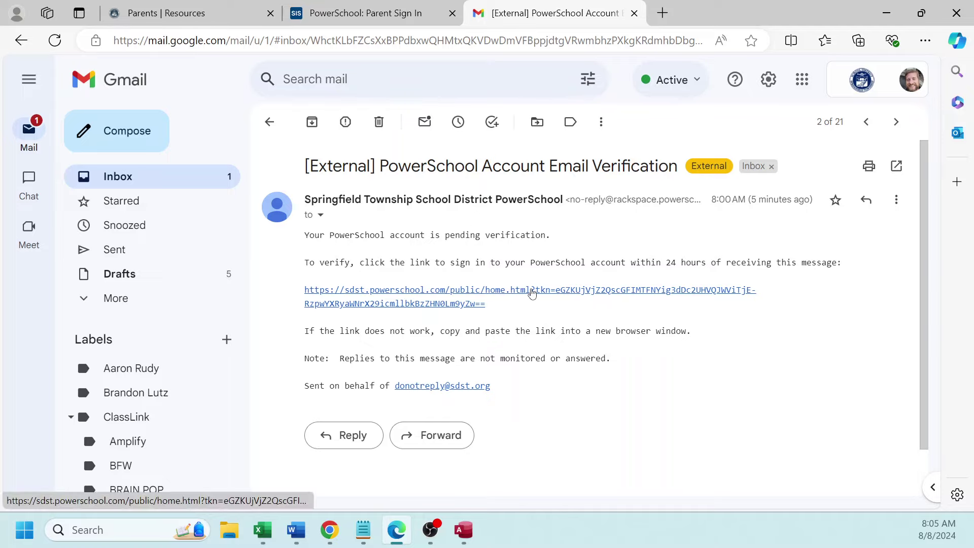
left_click(530, 291)
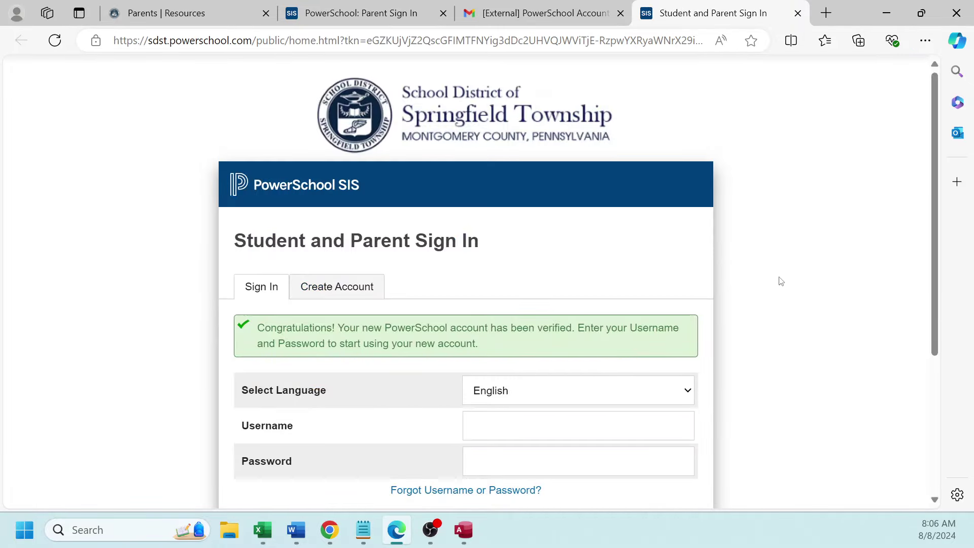
Step: Sign in to the parent portal with the new account's username and password
scroll(779, 280, "down", 4)
left_click(520, 215)
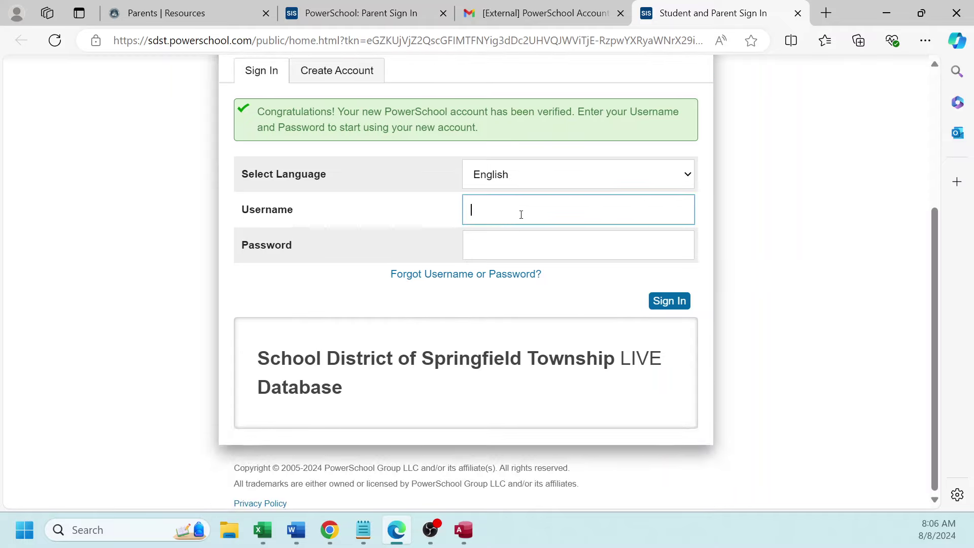
type("jacks")
key("Tab")
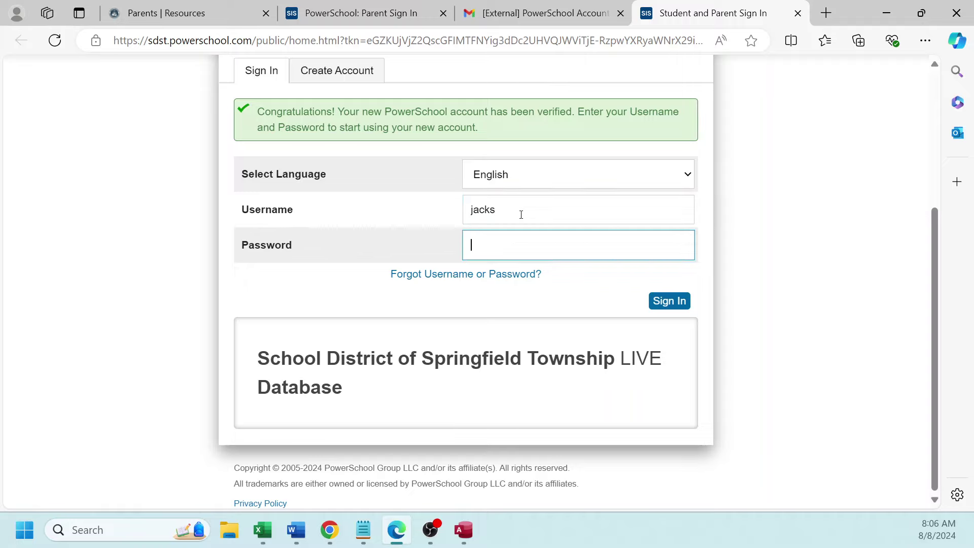
type("************")
key("Return")
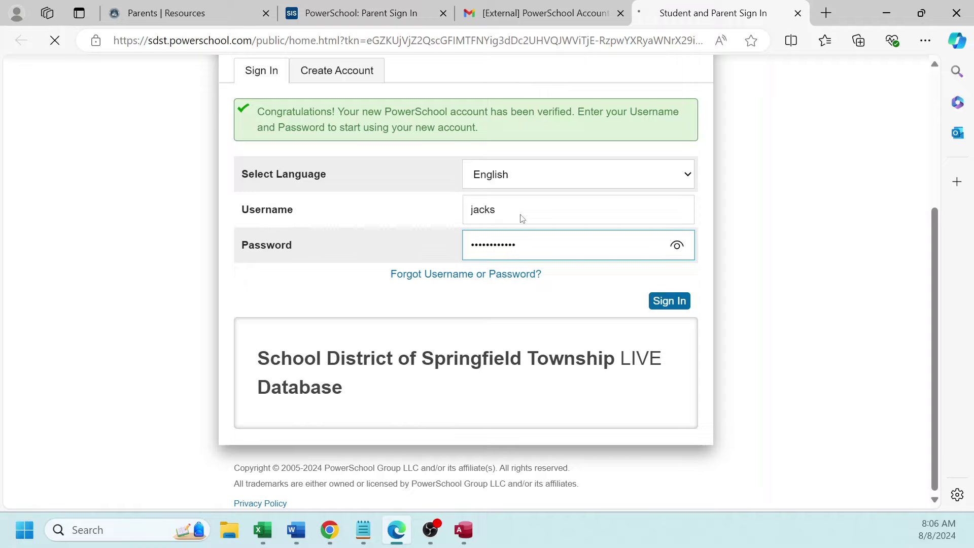